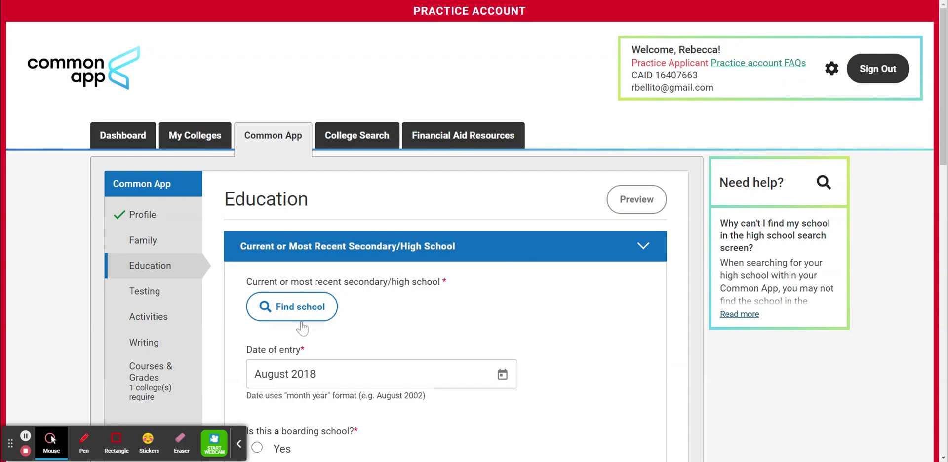
# Step: Look up the current high school by name with "vernon hills high" and set it to Vernon Hills High School
pyautogui.click(300, 306)
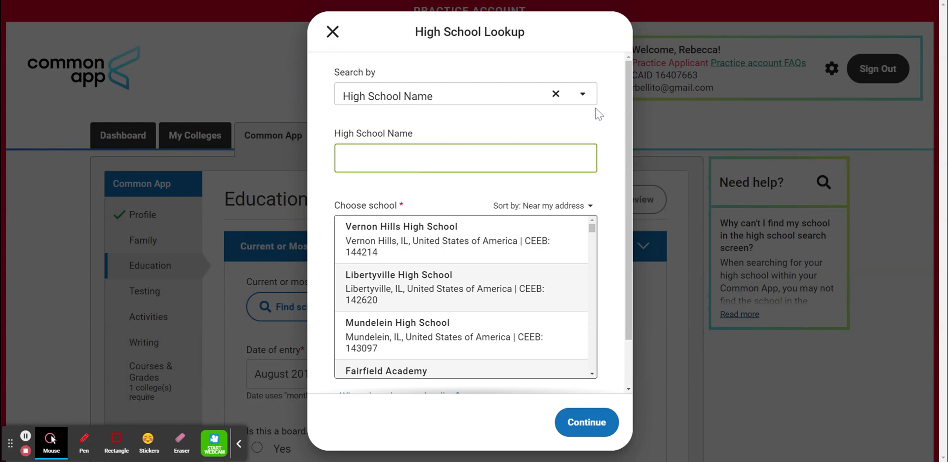
pyautogui.click(581, 94)
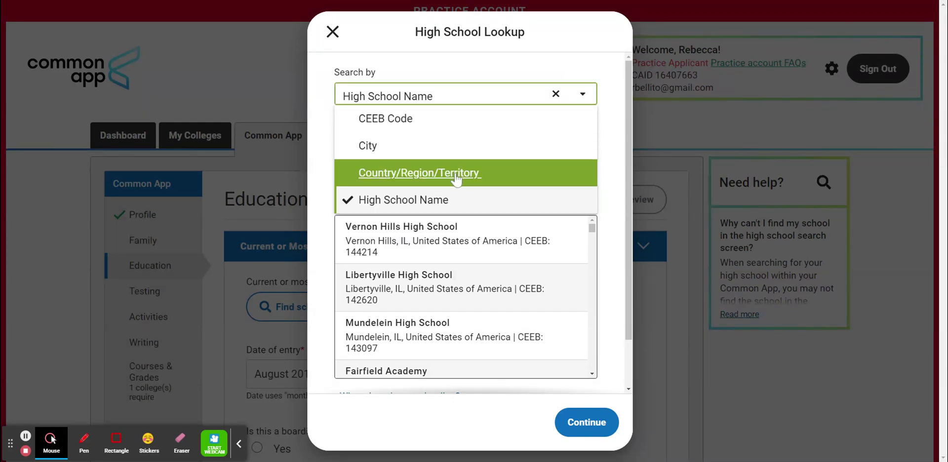
pyautogui.click(446, 199)
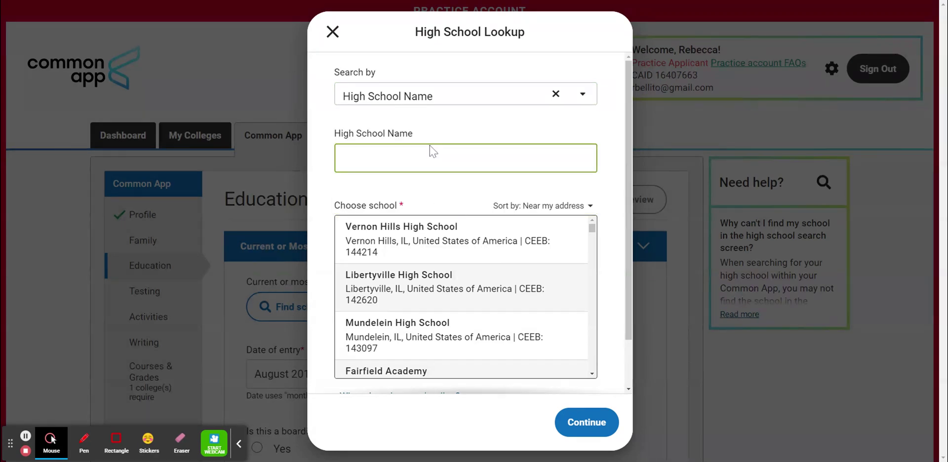
pyautogui.write('vernon hills high')
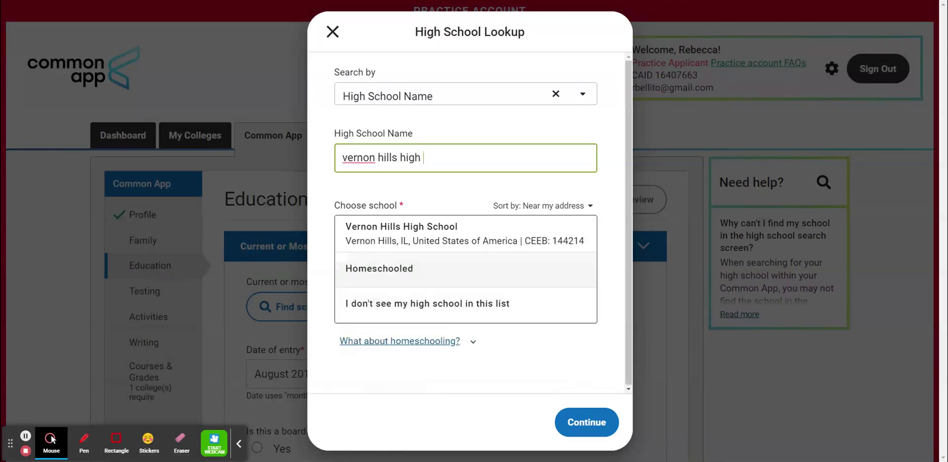
pyautogui.click(416, 240)
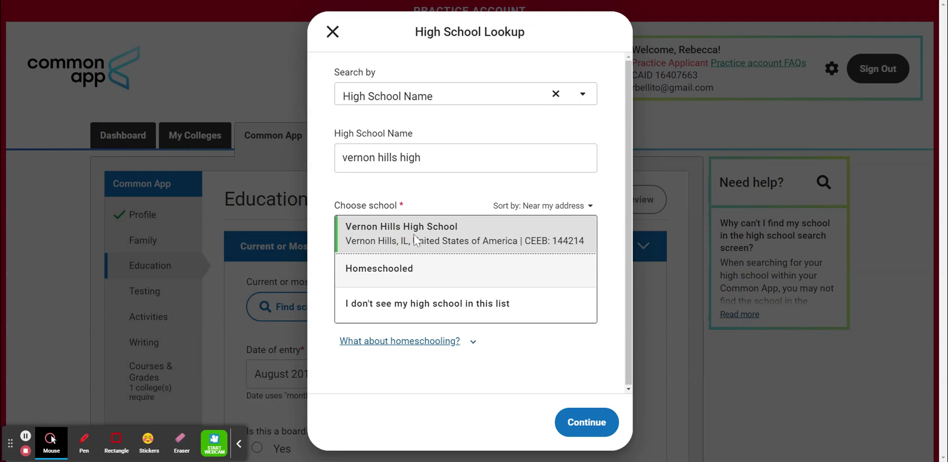
pyautogui.click(586, 423)
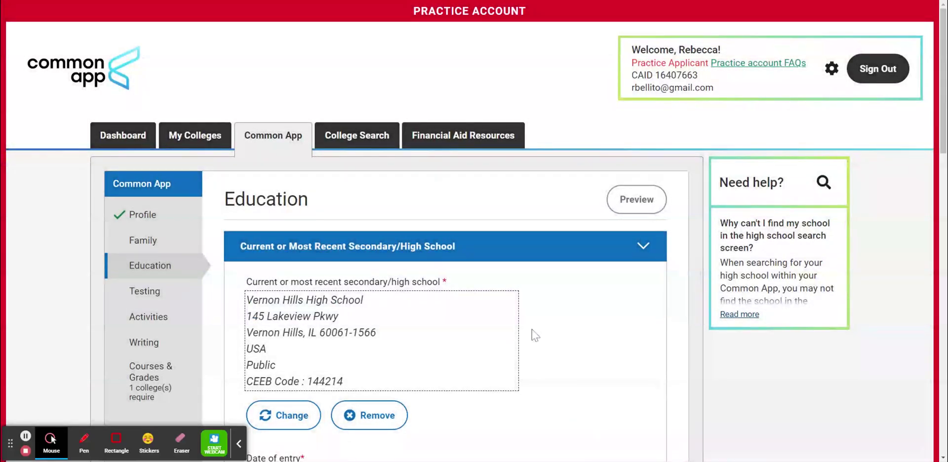
# Step: Review the entry date, boarding, graduation and progression answers for the current high school, and continue to Other Secondary/High Schools
pyautogui.scroll(-8, 535, 336)
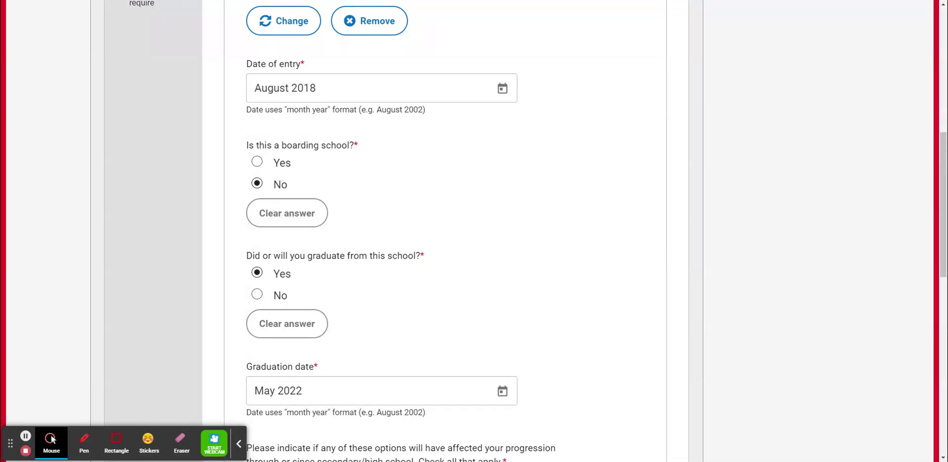
pyautogui.scroll(-3, 526, 339)
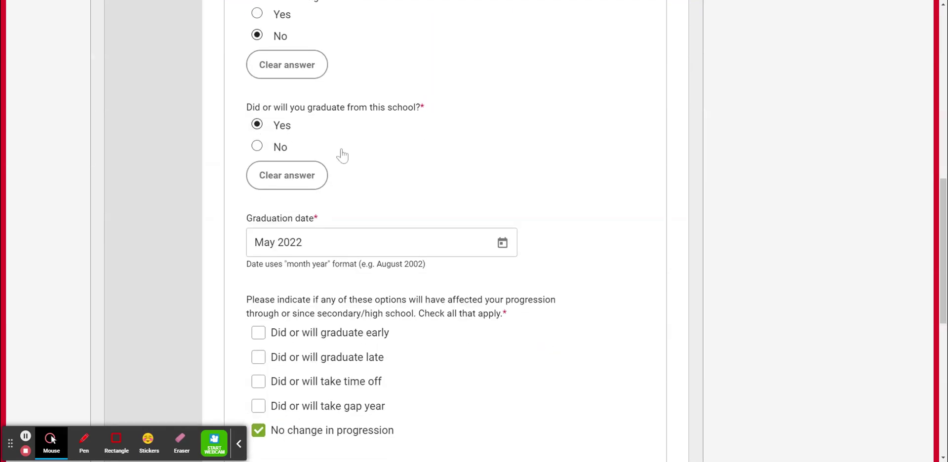
pyautogui.scroll(-2, 340, 154)
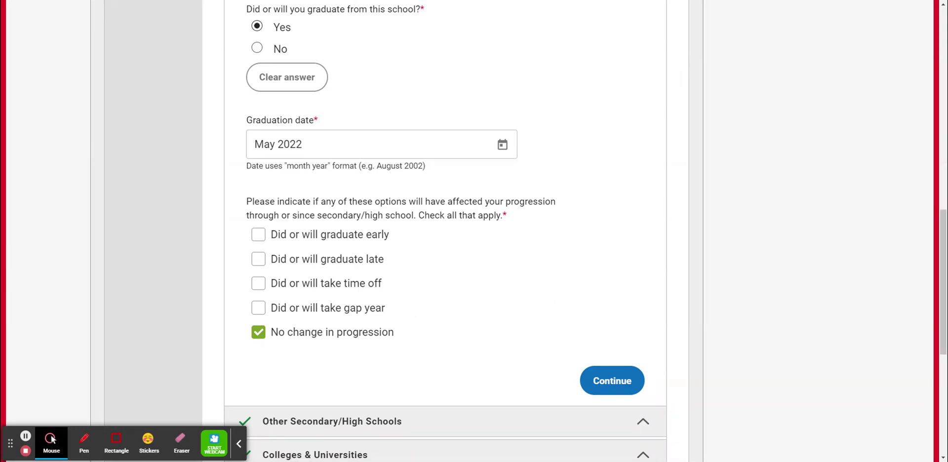
pyautogui.scroll(-3, 444, 231)
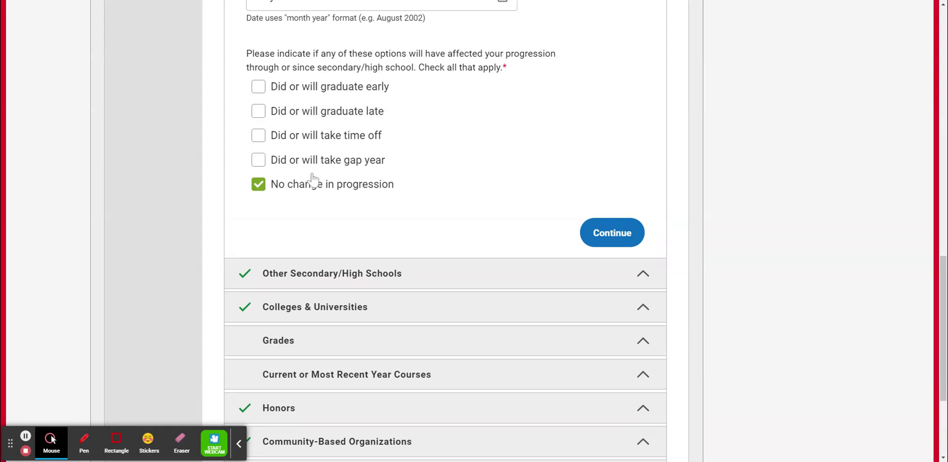
pyautogui.click(616, 235)
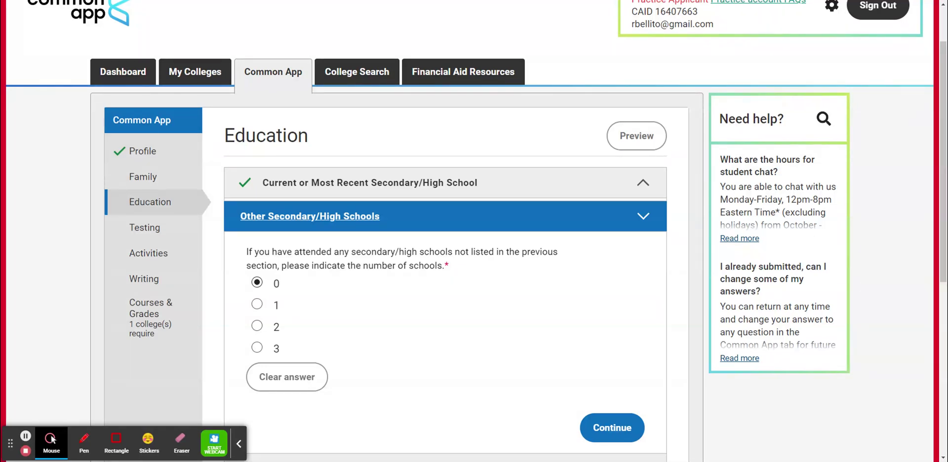
# Step: Keep the existing answers for other high schools and for colleges and universities, and continue to the Grades section
pyautogui.scroll(-3, 607, 333)
pyautogui.click(612, 281)
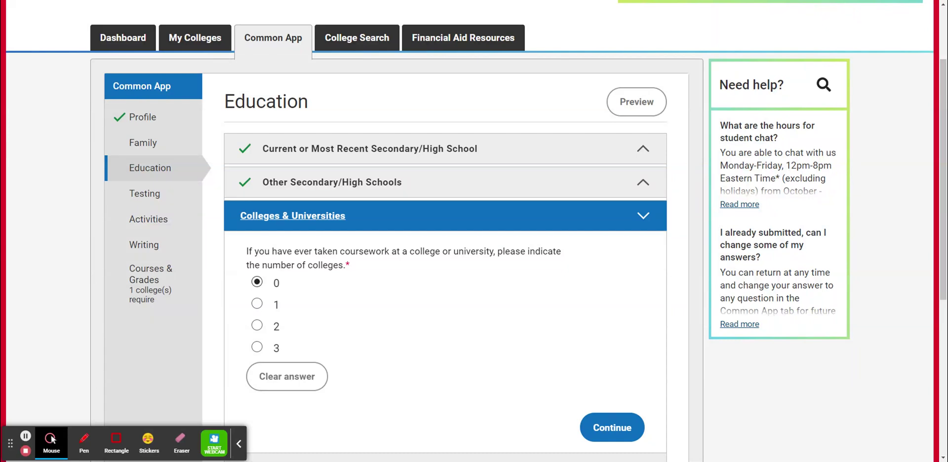
pyautogui.click(630, 426)
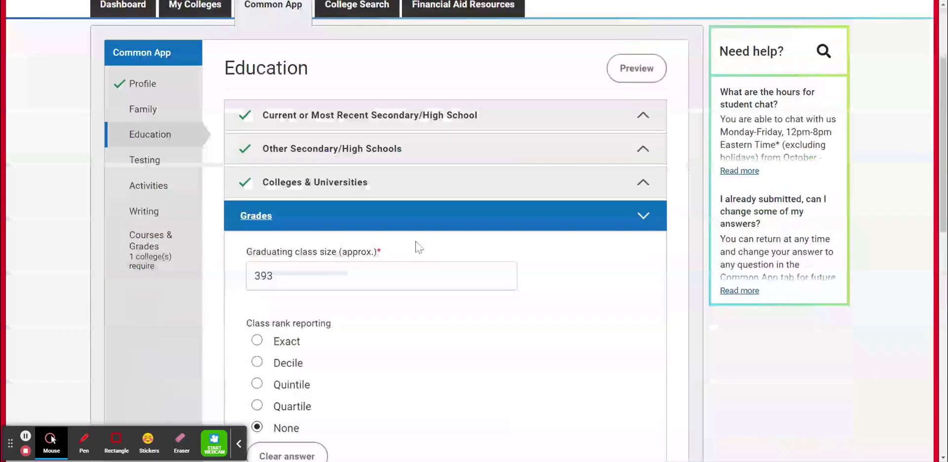
# Step: Review the class size, class rank, GPA scale options and GPA fields in Grades, and continue to Current or Most Recent Year Courses
pyautogui.scroll(-2, 419, 247)
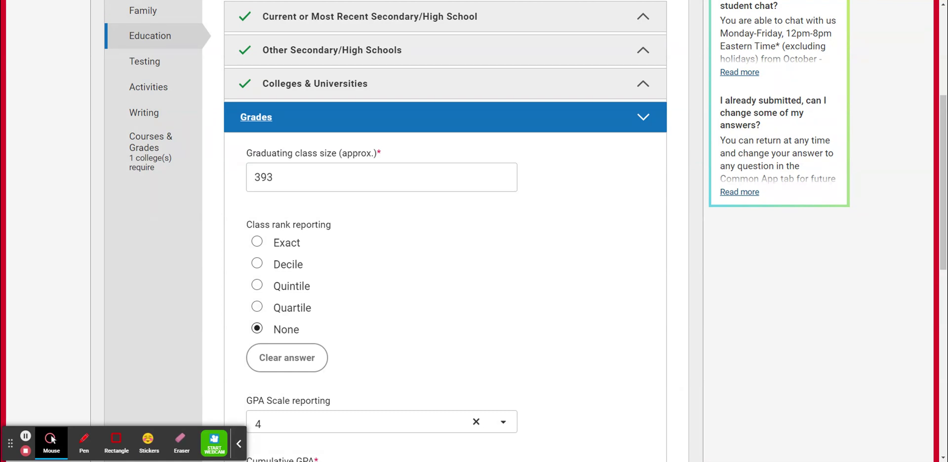
pyautogui.scroll(-2, 482, 243)
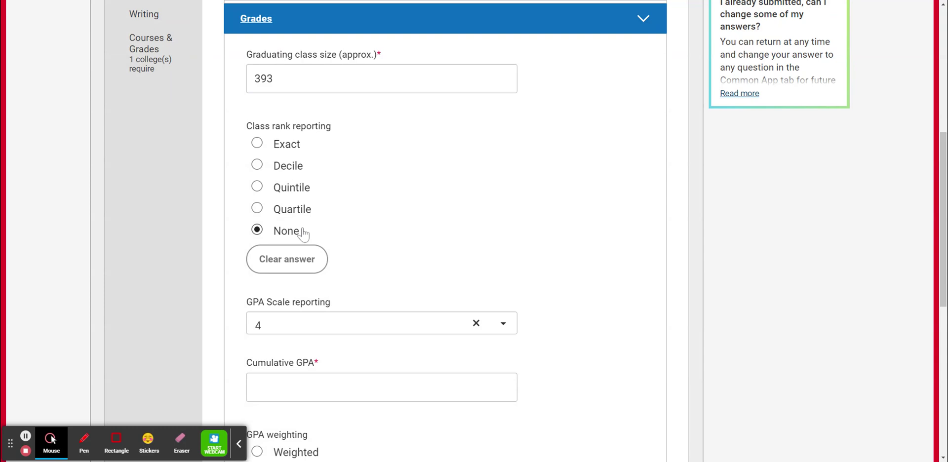
pyautogui.scroll(-3, 496, 223)
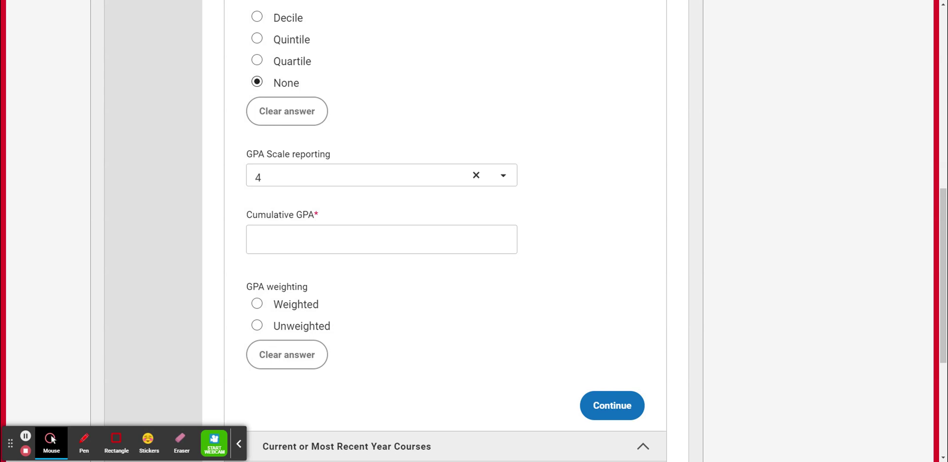
pyautogui.click(507, 176)
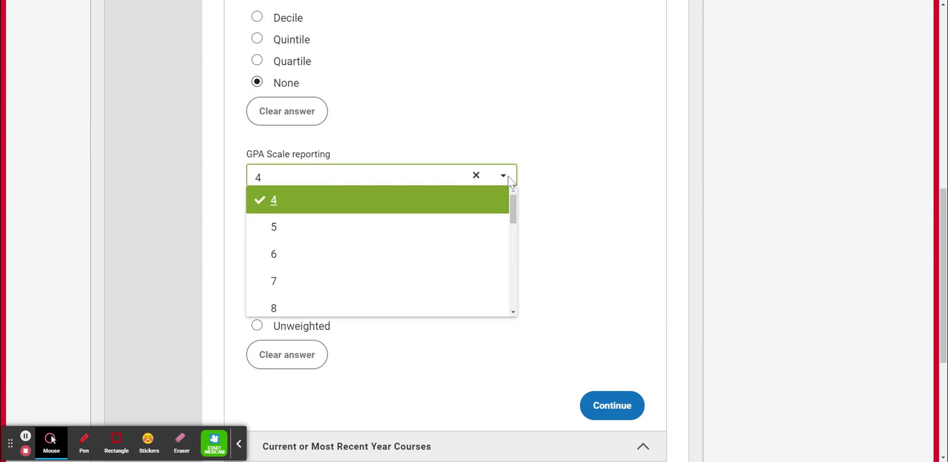
pyautogui.click(510, 181)
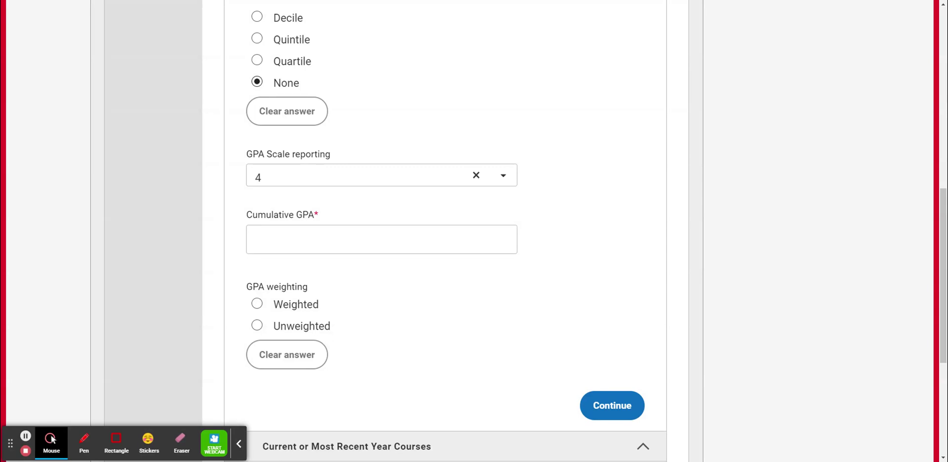
pyautogui.scroll(-1, 352, 166)
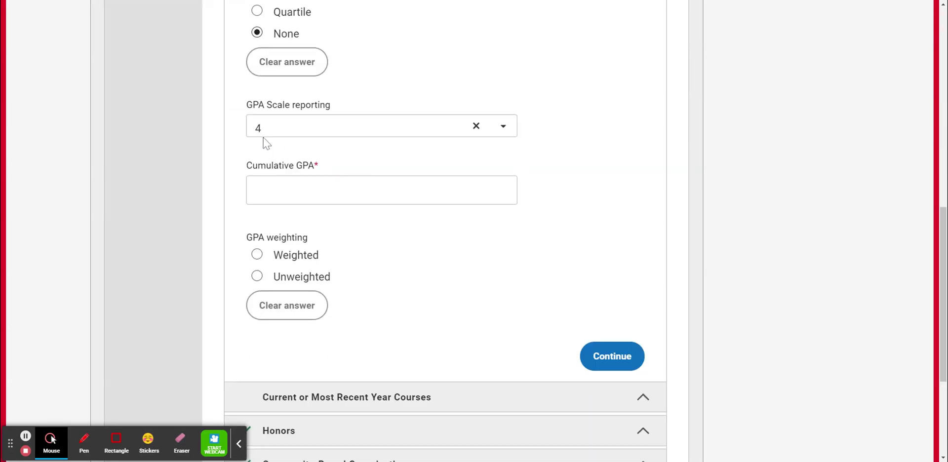
pyautogui.scroll(-2, 661, 269)
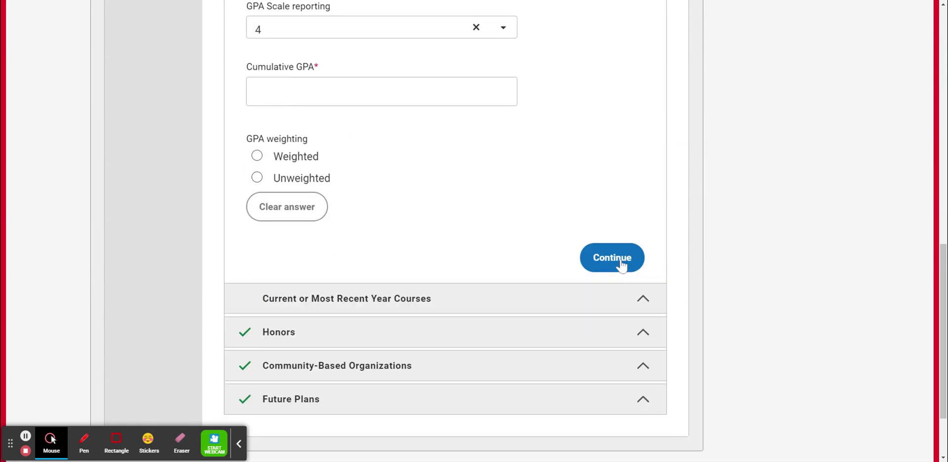
pyautogui.click(622, 259)
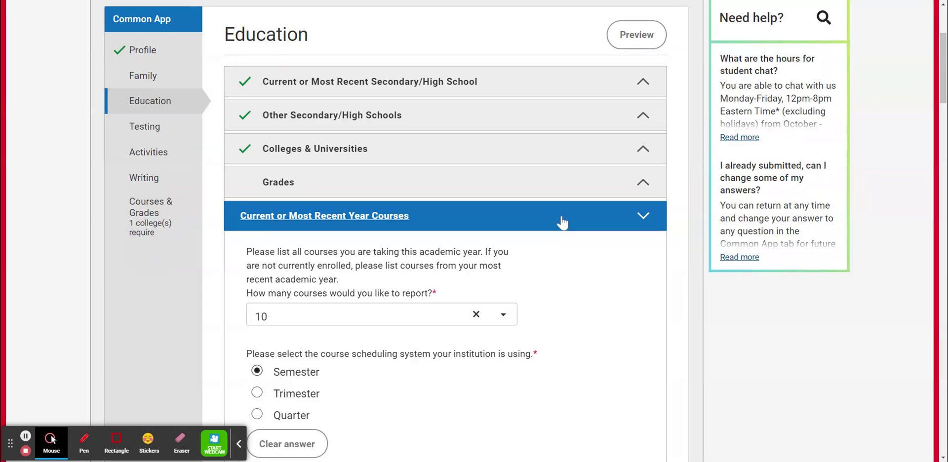
# Step: Look through the title, level and schedule fields for the year's courses, and continue to the Honors section
pyautogui.scroll(-15, 593, 350)
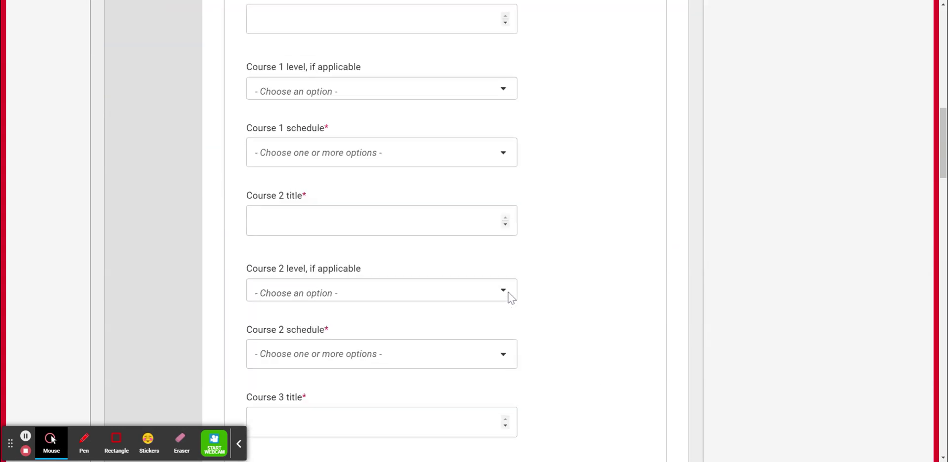
pyautogui.scroll(-20, 511, 297)
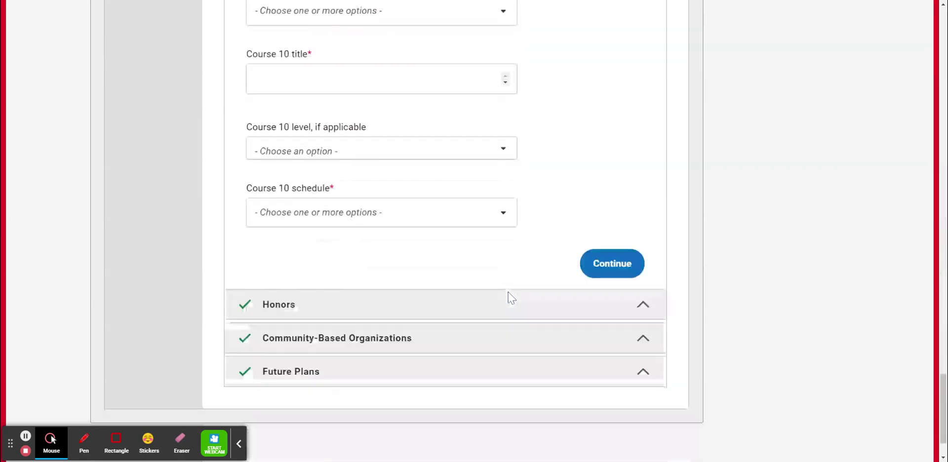
pyautogui.click(611, 202)
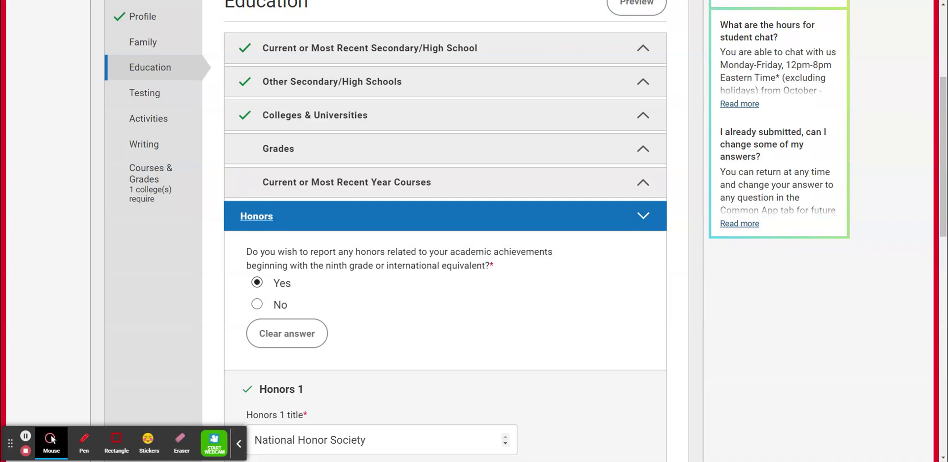
# Step: Review the Honors 1 title, grade levels and levels of recognition, and continue to Community-Based Organizations
pyautogui.scroll(-4, 638, 273)
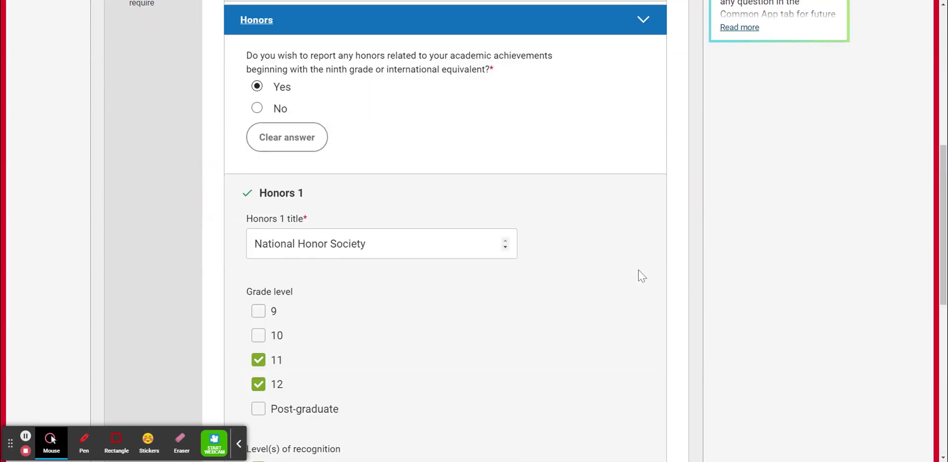
pyautogui.scroll(-2, 647, 262)
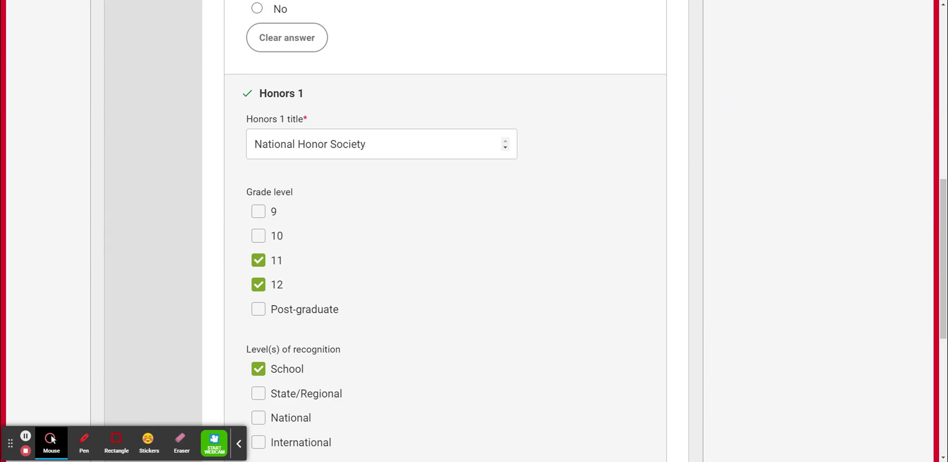
pyautogui.scroll(-3, 646, 265)
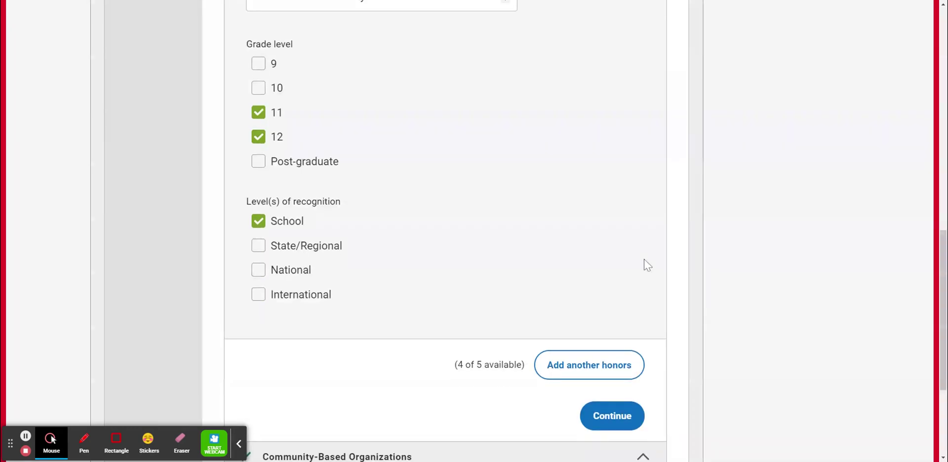
pyautogui.scroll(-1, 645, 265)
pyautogui.scroll(3, 522, 214)
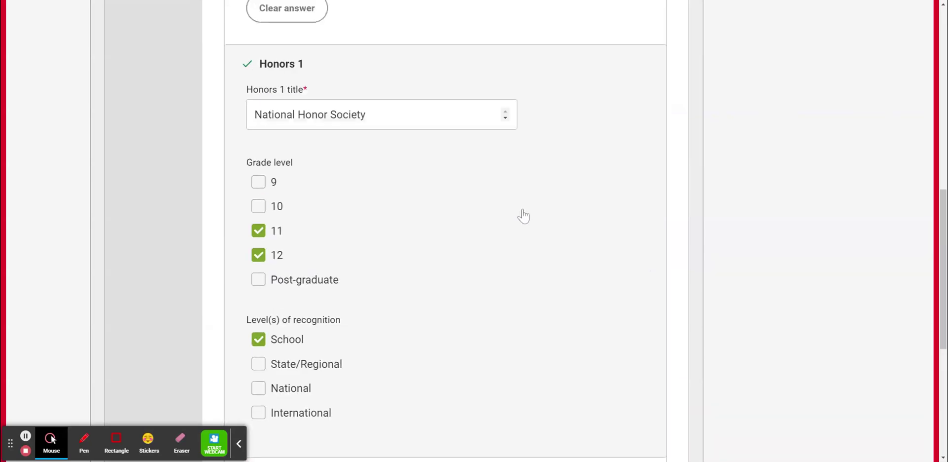
pyautogui.scroll(1, 524, 216)
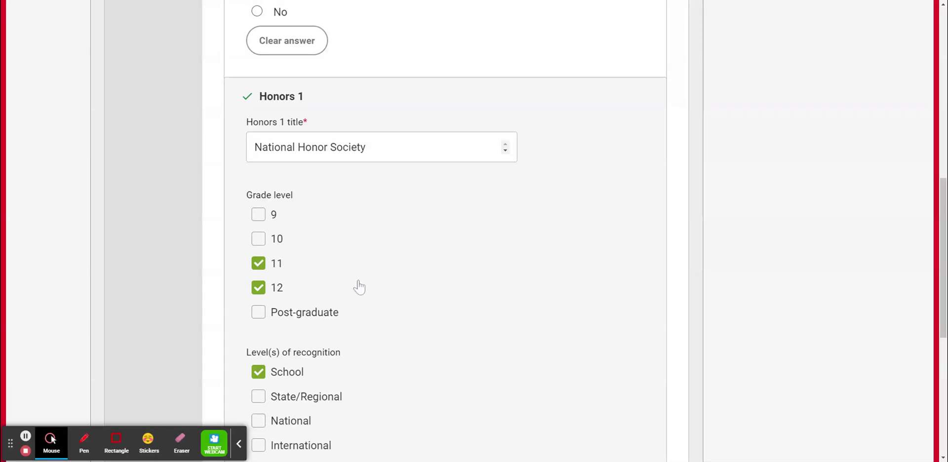
pyautogui.scroll(-2, 360, 286)
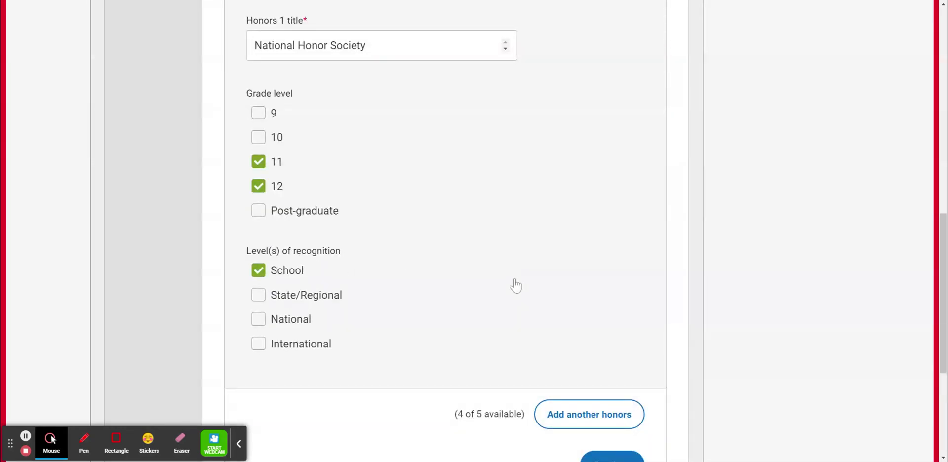
pyautogui.scroll(-4, 515, 286)
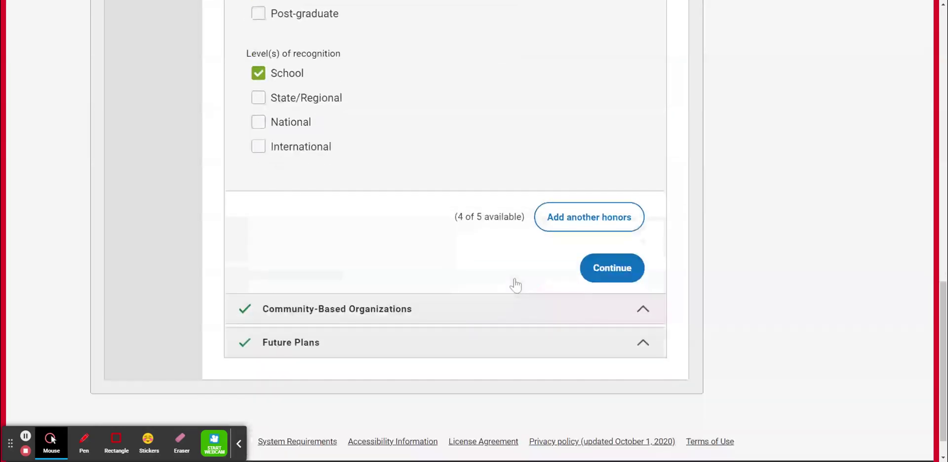
pyautogui.click(597, 270)
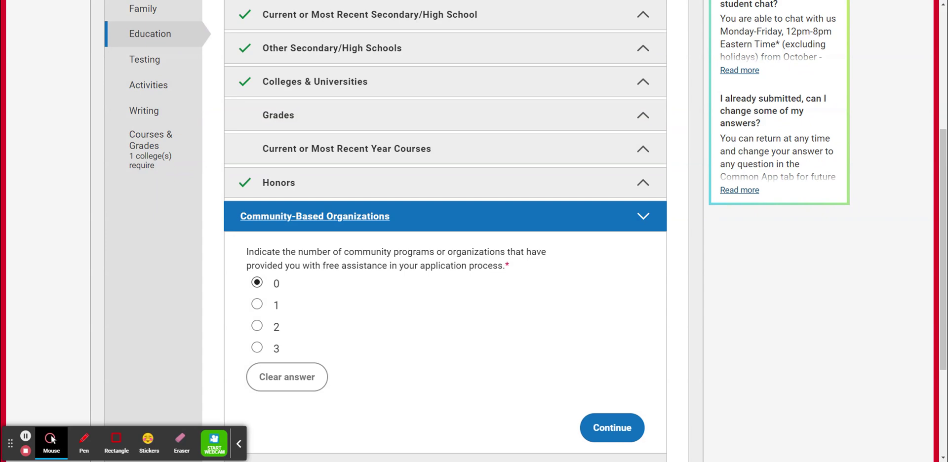
# Step: Keep 0 community-based organizations, continue to Future Plans, and look through the career interest options without changing the selection
pyautogui.scroll(-3, 615, 265)
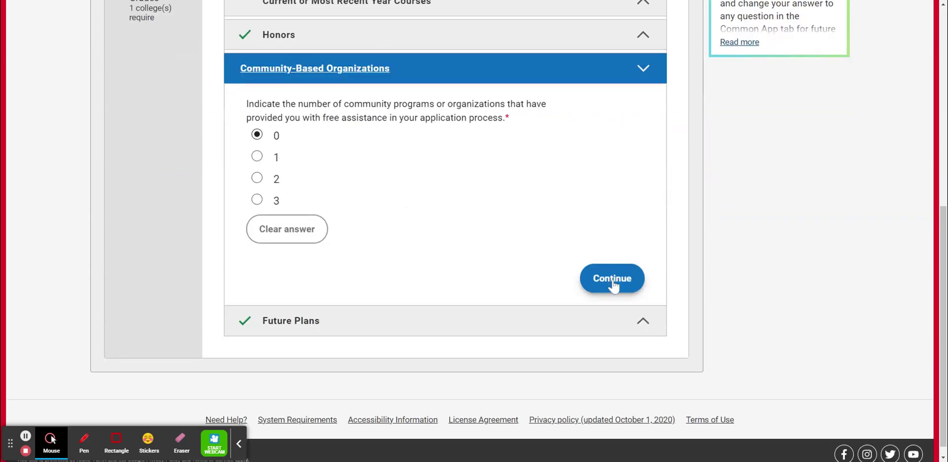
pyautogui.click(612, 279)
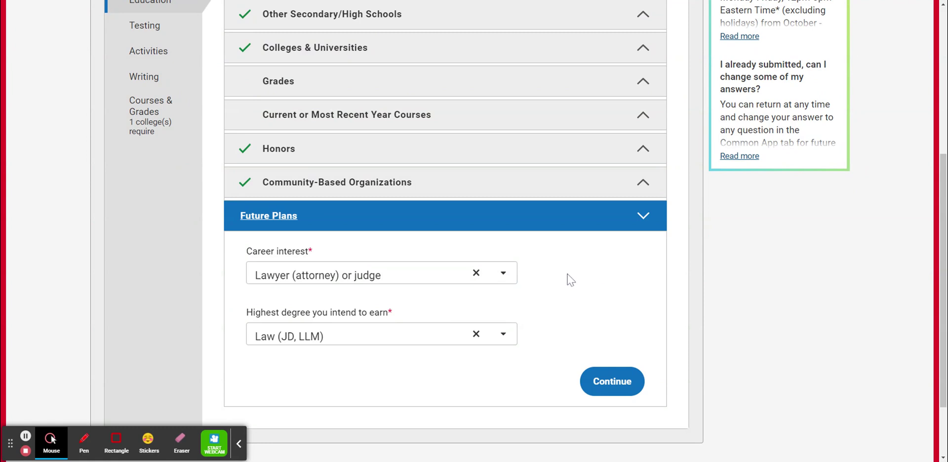
pyautogui.click(503, 275)
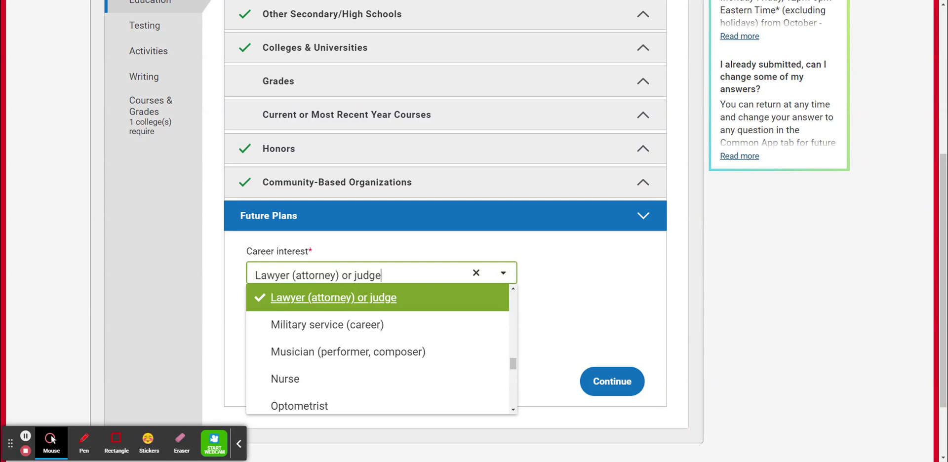
pyautogui.scroll(-1, 490, 282)
pyautogui.scroll(10, 455, 306)
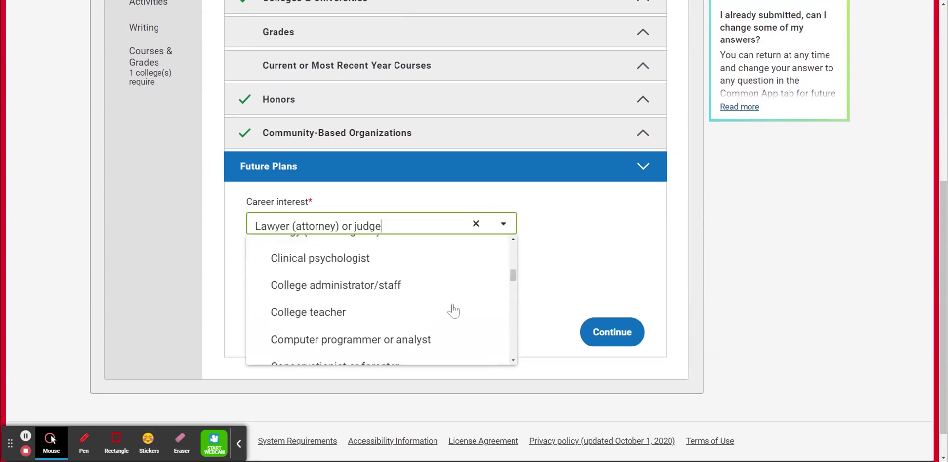
pyautogui.scroll(-15, 459, 305)
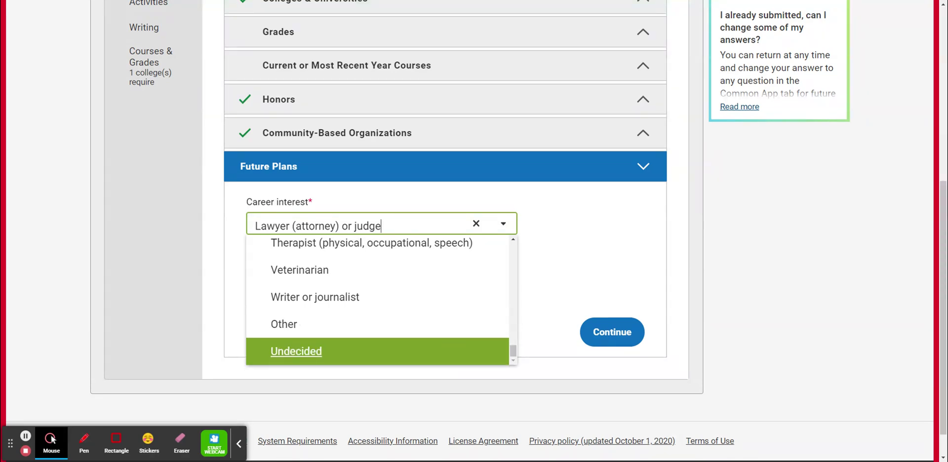
pyautogui.click(556, 285)
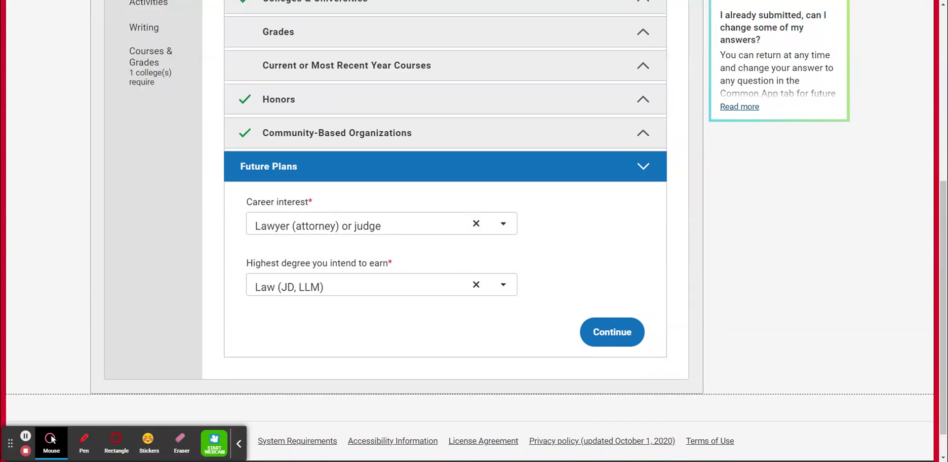
# Step: Set the highest degree you intend to earn to Bachelor's (BA, BS) and continue to the Testing section
pyautogui.click(508, 286)
pyautogui.click(513, 311)
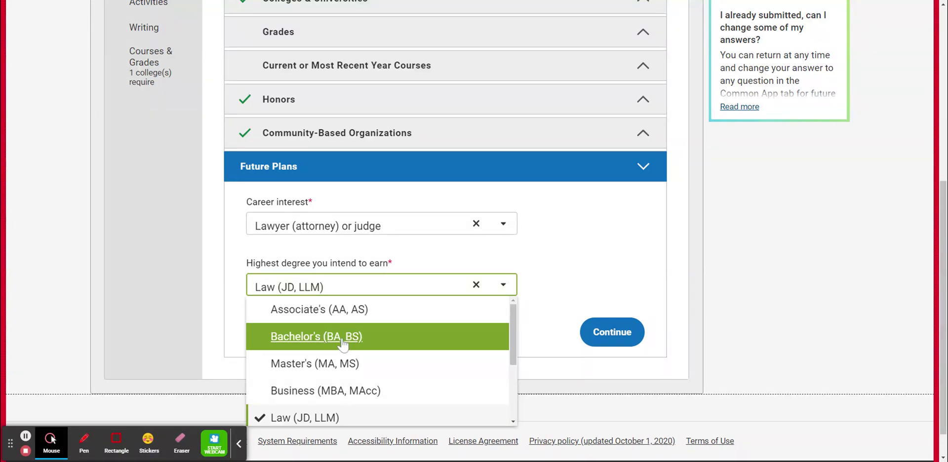
pyautogui.click(371, 341)
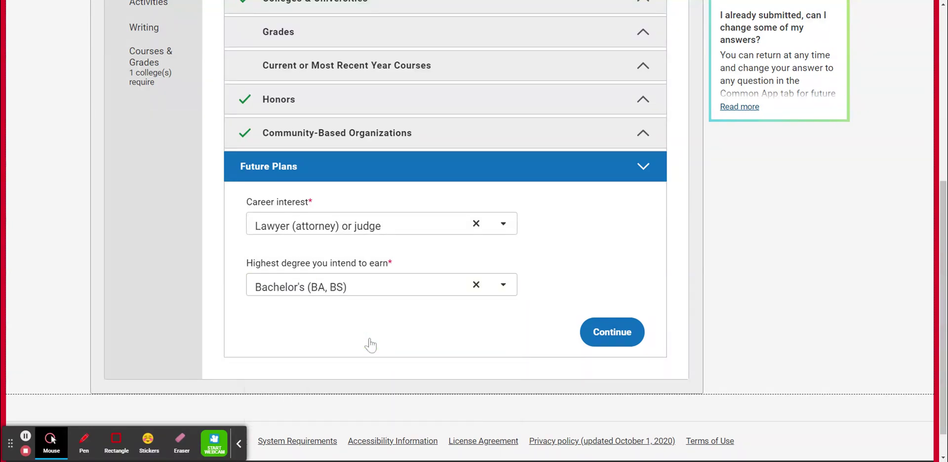
pyautogui.click(620, 333)
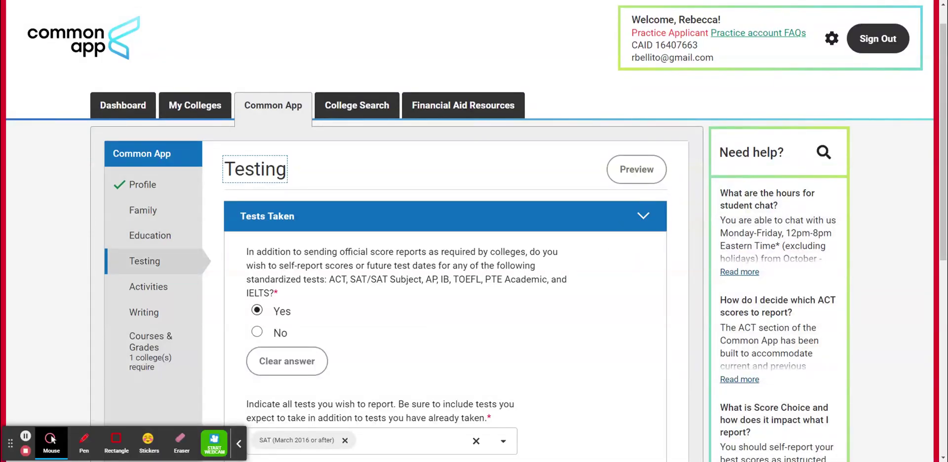
# Step: Review the Tests Taken questions on self-reported scores, tests to report and international leaving examinations
pyautogui.scroll(-1, 441, 278)
pyautogui.scroll(-4, 443, 279)
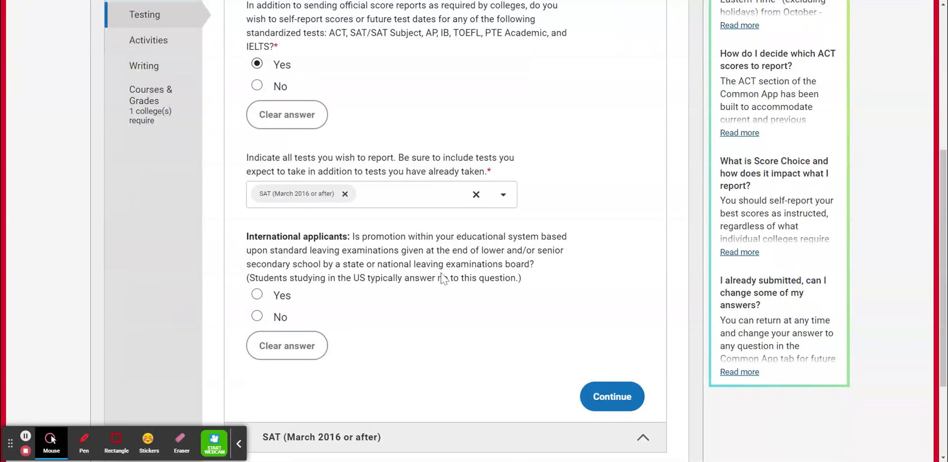